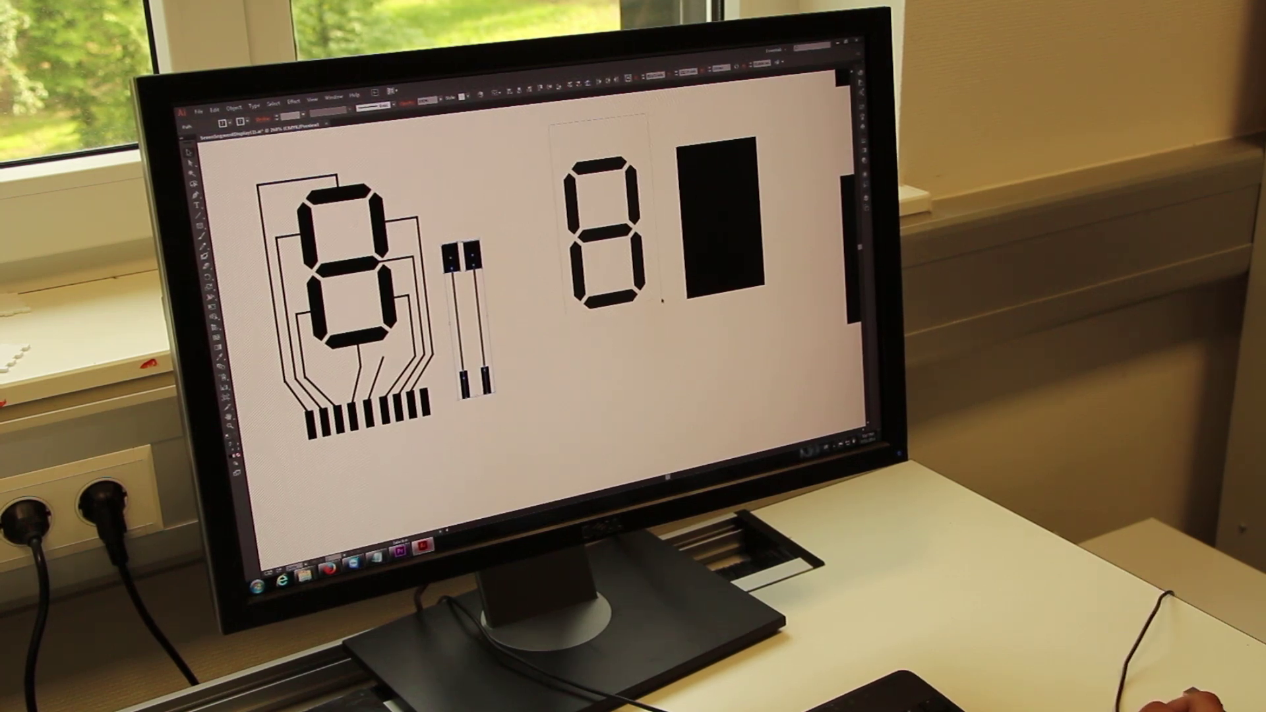
Deselect the shifted middle digit 8 so nothing remains selected on the artboard.
left_click(619, 285)
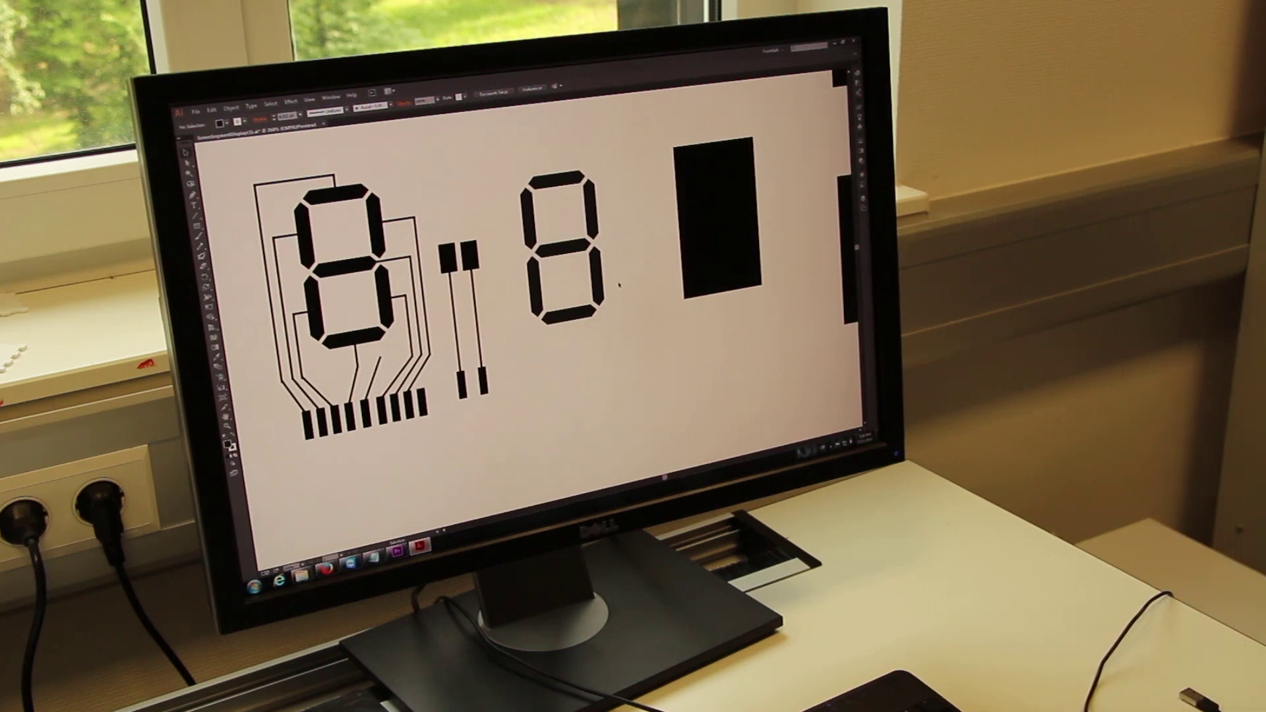